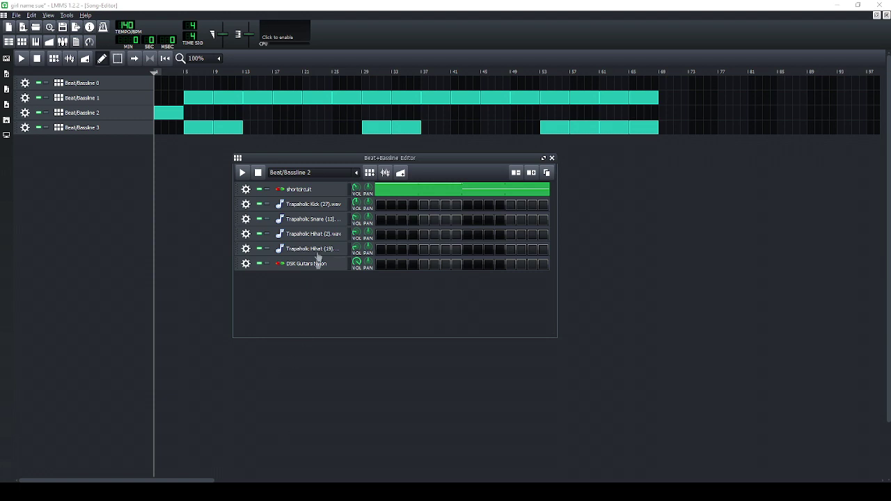
# Open the shortcircuit sampler's editor and change playback from 'sliced (keymap)' to 'forward'.
pyautogui.click(289, 192)
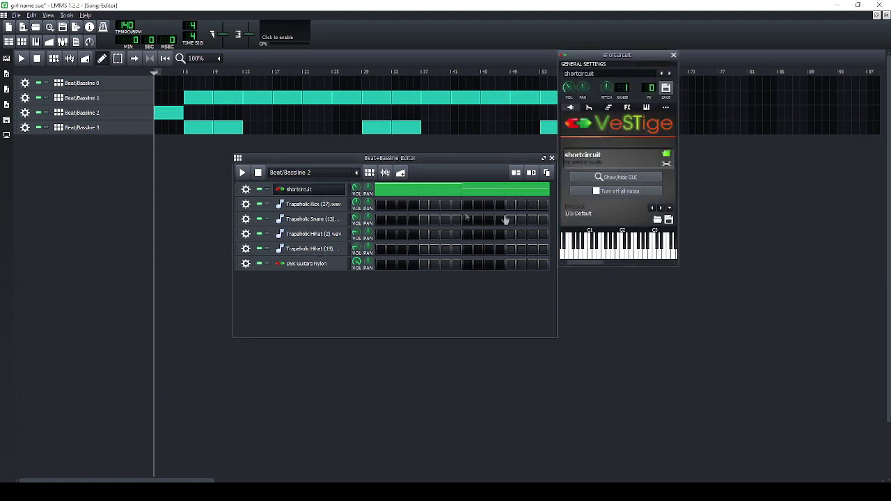
pyautogui.click(622, 178)
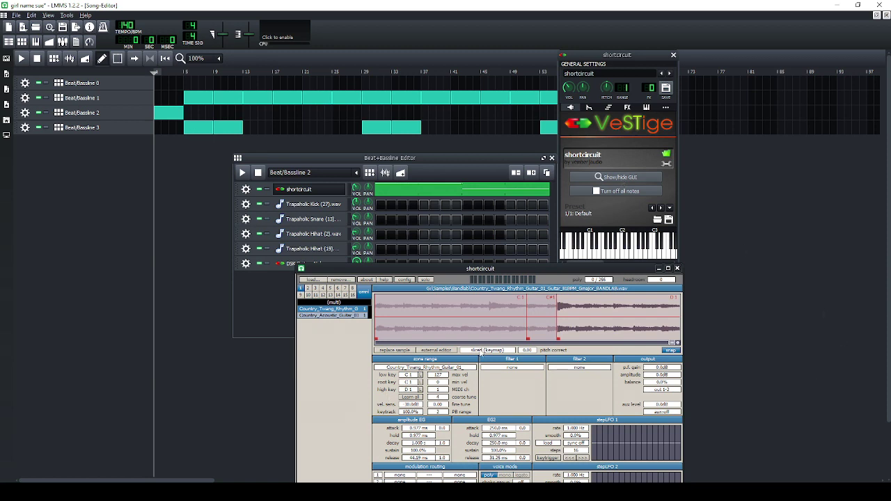
pyautogui.click(481, 350)
pyautogui.click(481, 358)
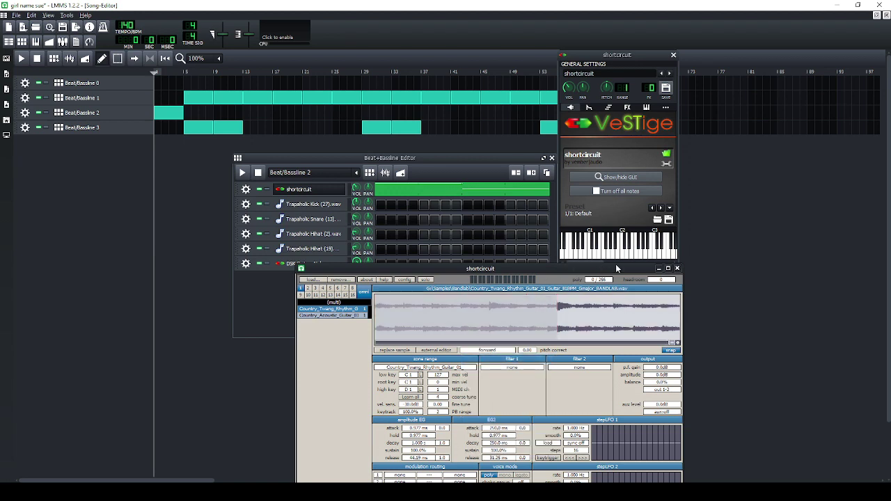
# Audition the whole forward-playing guitar sample at C3, an octave lower on the preview keyboard.
pyautogui.click(596, 263)
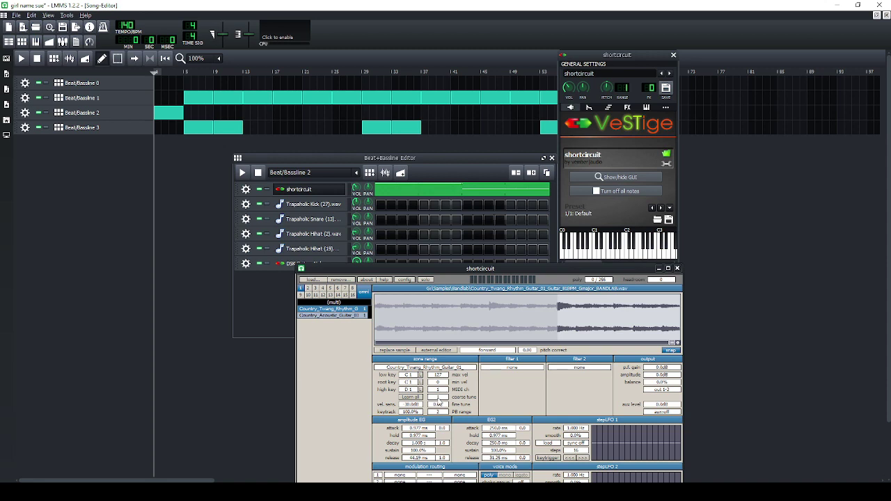
pyautogui.click(627, 256)
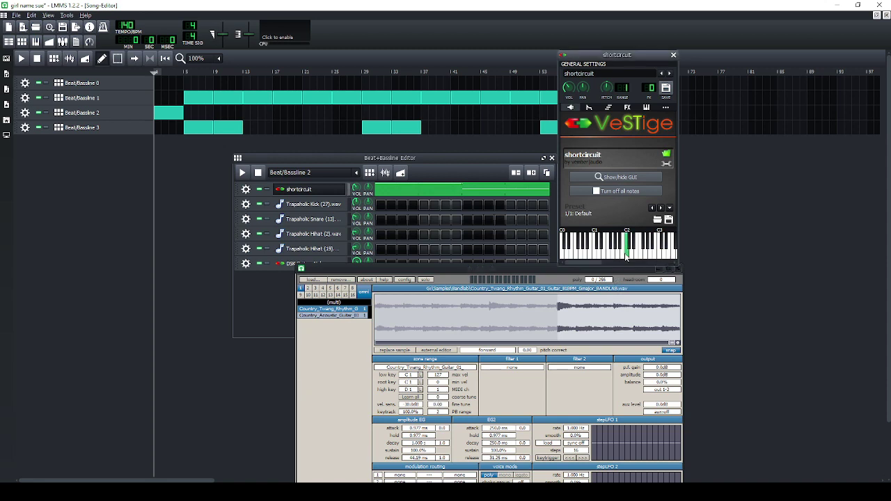
pyautogui.click(662, 257)
pyautogui.click(661, 256)
pyautogui.click(559, 333)
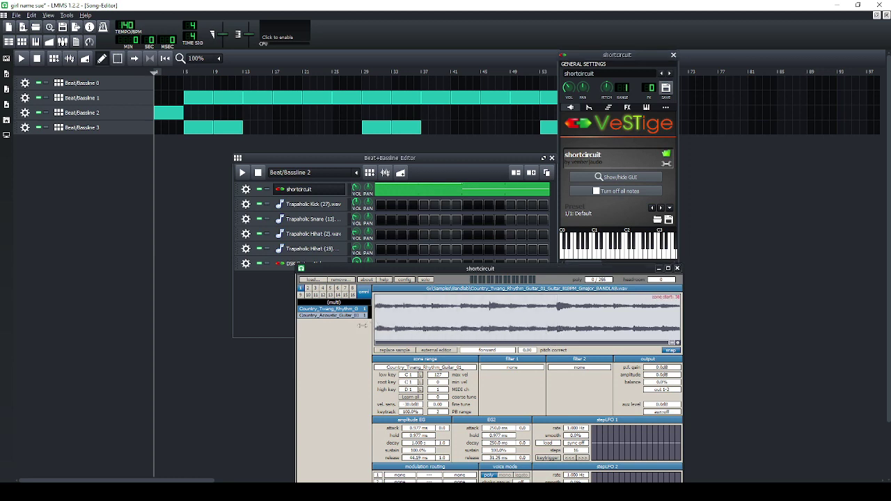
pyautogui.click(661, 256)
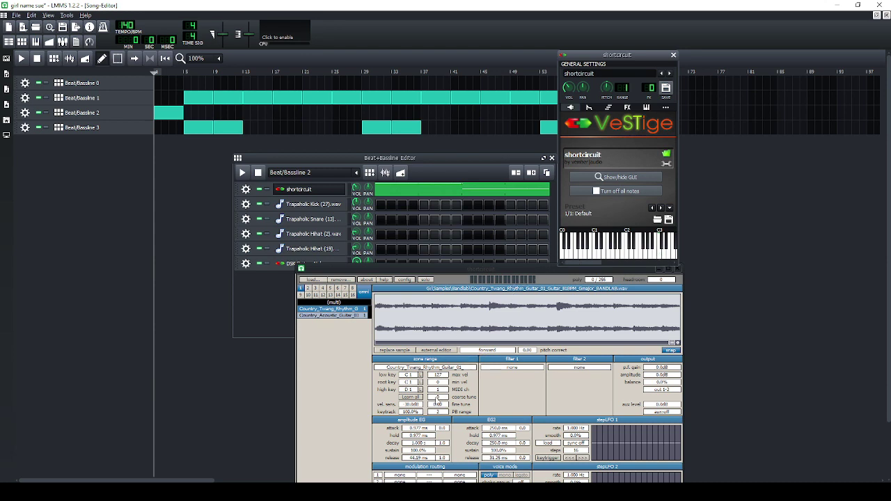
pyautogui.click(437, 402)
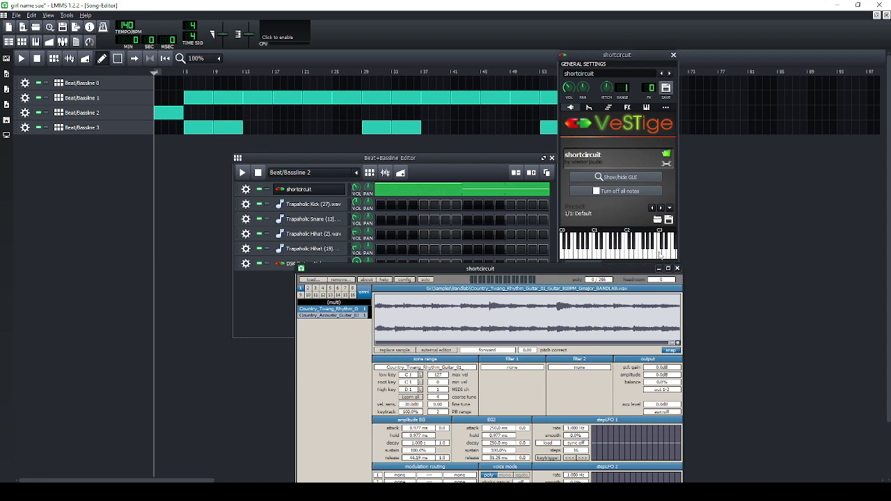
pyautogui.click(659, 254)
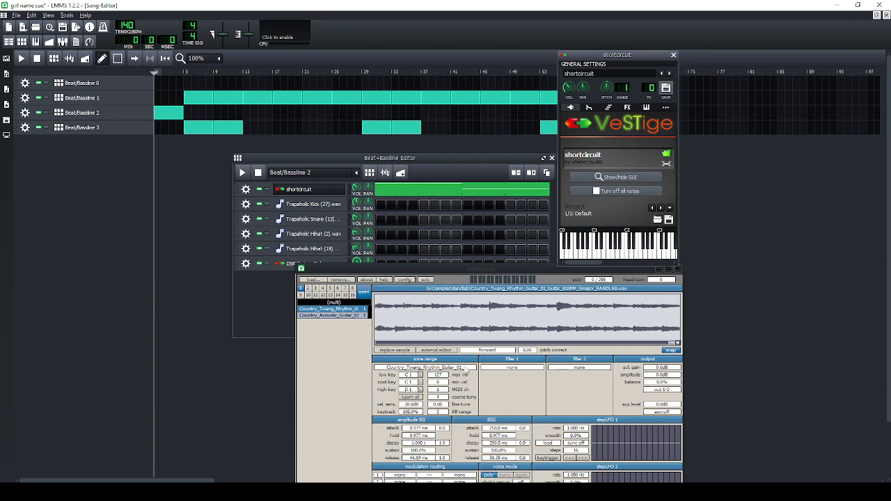
pyautogui.click(485, 351)
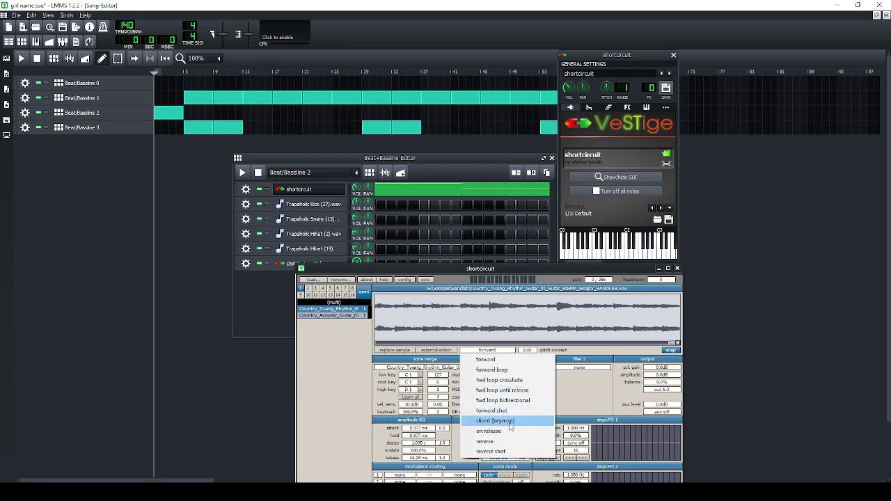
# Restore 'sliced (keymap)' playback and audition the C1, C#1 and D1 guitar slices.
pyautogui.click(510, 421)
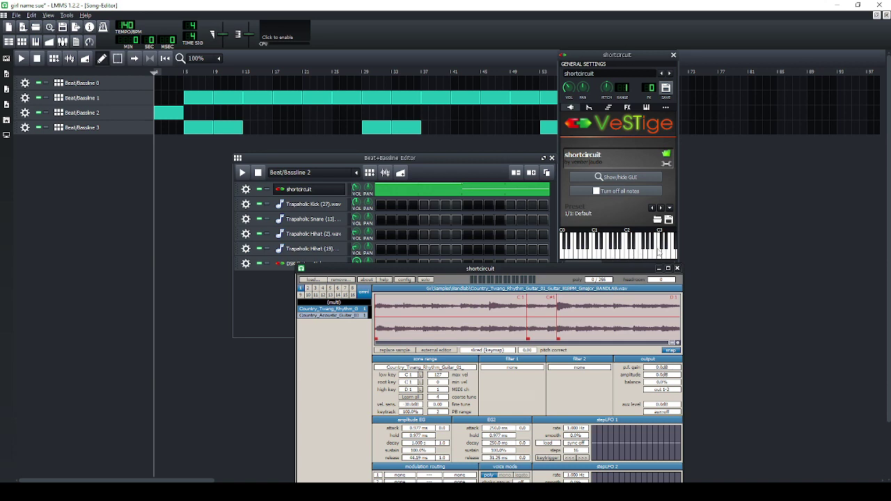
pyautogui.click(659, 252)
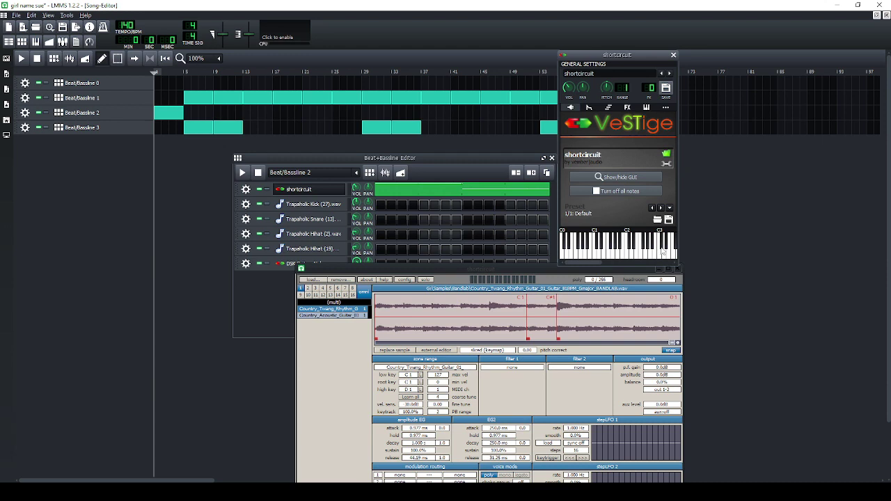
pyautogui.click(663, 251)
pyautogui.click(664, 254)
pyautogui.moveTo(600, 262); pyautogui.dragTo(603, 266)
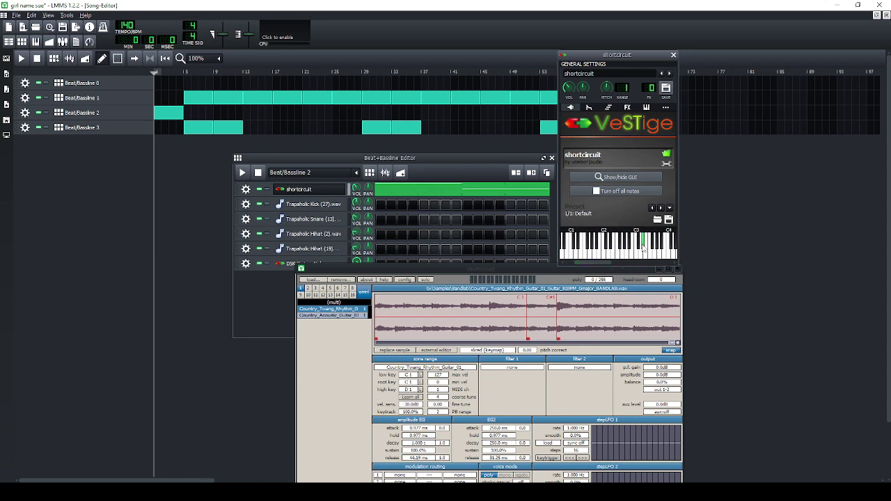
pyautogui.click(637, 255)
pyautogui.click(639, 246)
pyautogui.click(645, 255)
pyautogui.click(642, 255)
# Retrigger the C#1 and C1 slices repeatedly, then close the instrument panel.
pyautogui.click(638, 247)
pyautogui.click(639, 248)
pyautogui.click(639, 248)
pyautogui.click(636, 258)
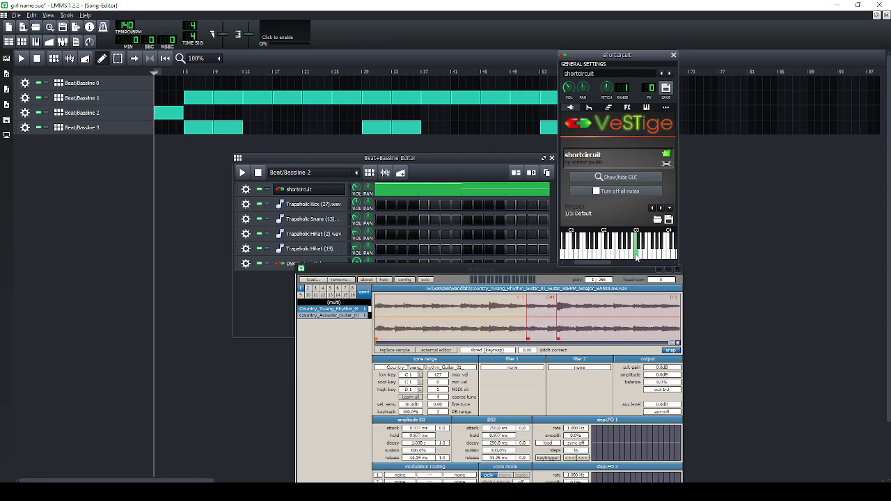
pyautogui.click(636, 257)
pyautogui.click(637, 257)
pyautogui.click(637, 257)
pyautogui.click(637, 257)
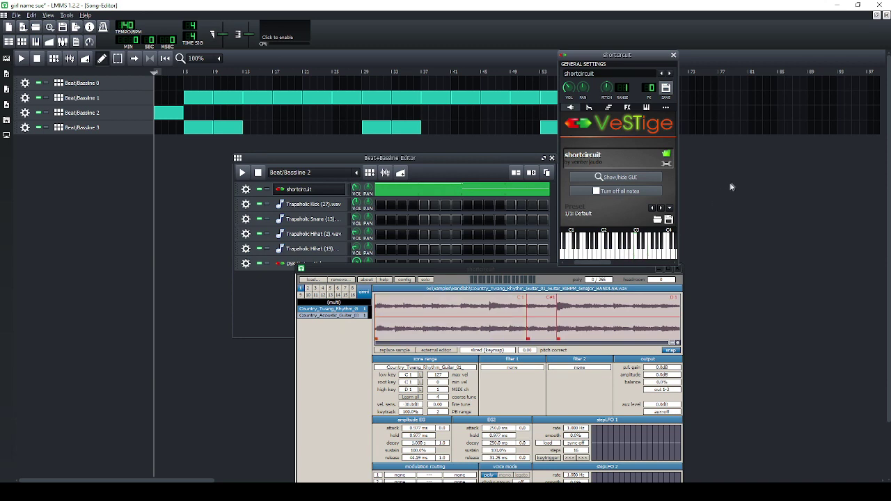
pyautogui.click(673, 54)
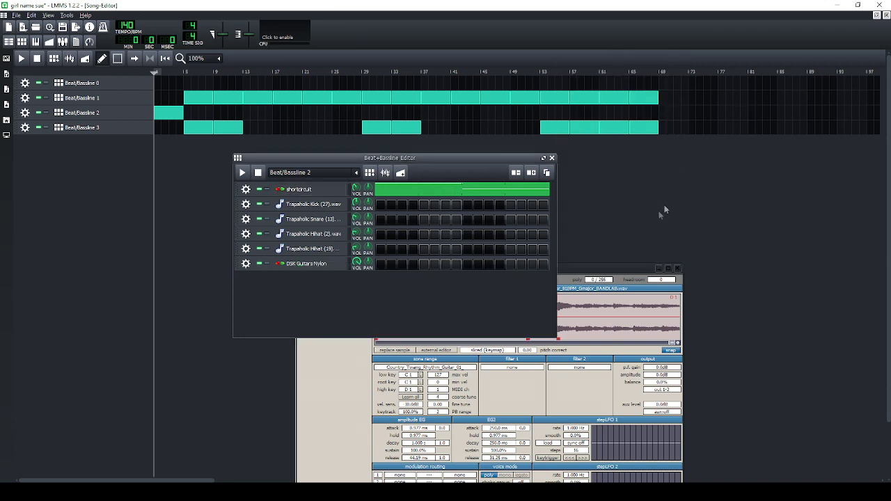
# Close the sampler, play the shortcircuit pattern's two notes in the piano roll, then reopen the beat editor.
pyautogui.click(679, 270)
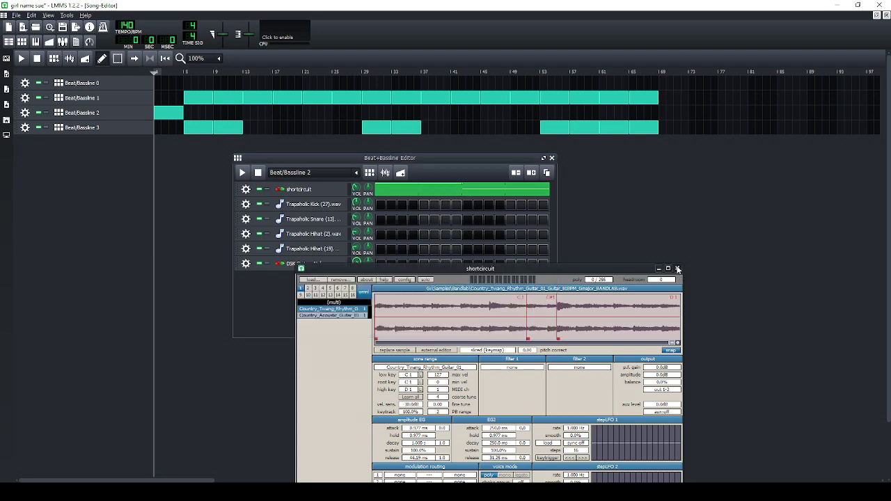
pyautogui.doubleClick(449, 189)
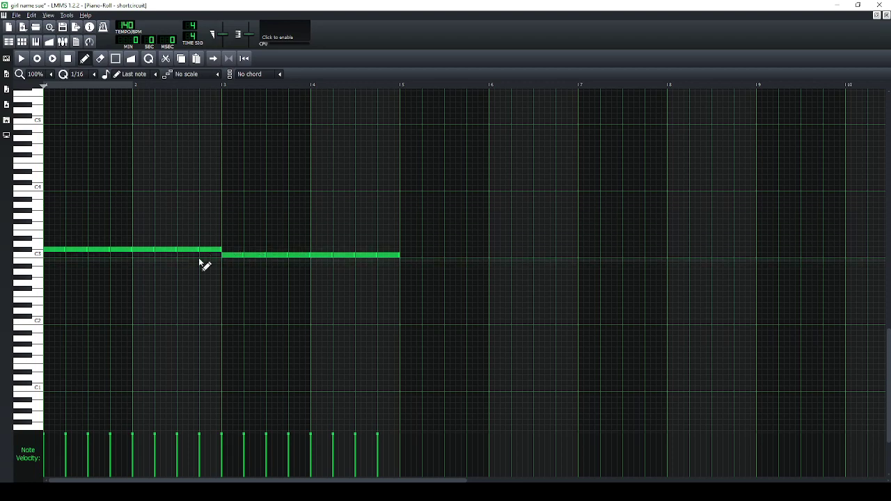
pyautogui.click(21, 58)
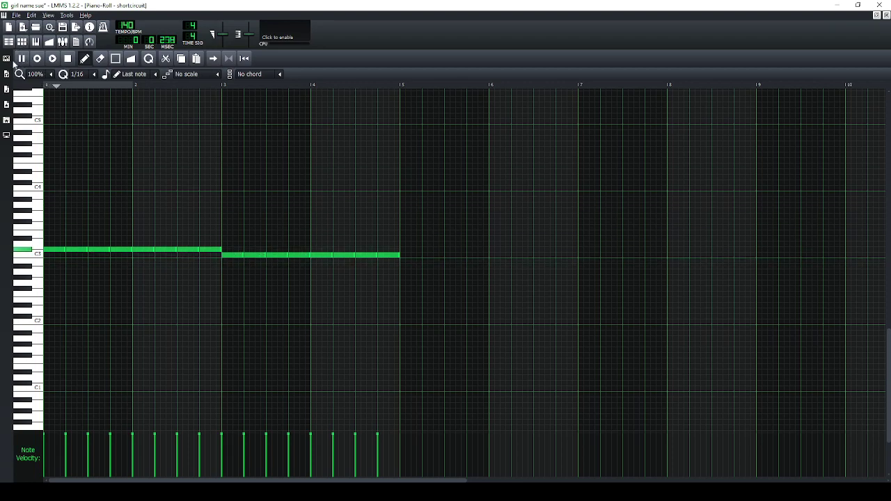
pyautogui.click(70, 59)
pyautogui.click(21, 42)
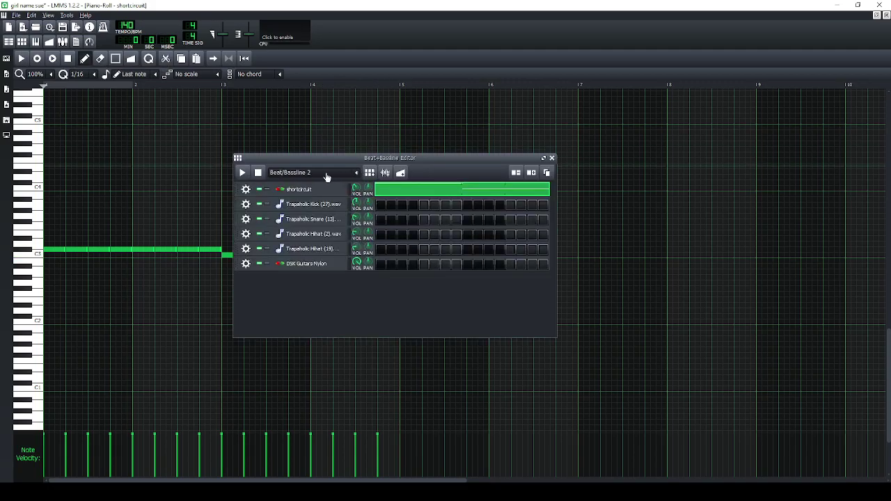
# From the Song Editor's Beat/Bassline 1 clip, open the Trapaholic Kick (27).wav pattern in the piano roll and play it.
pyautogui.scroll(-1, 327, 176)
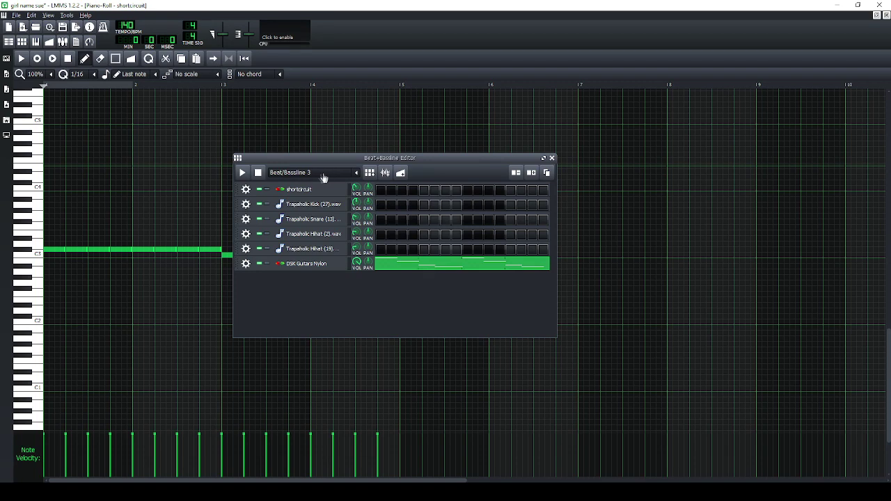
pyautogui.scroll(2, 277, 179)
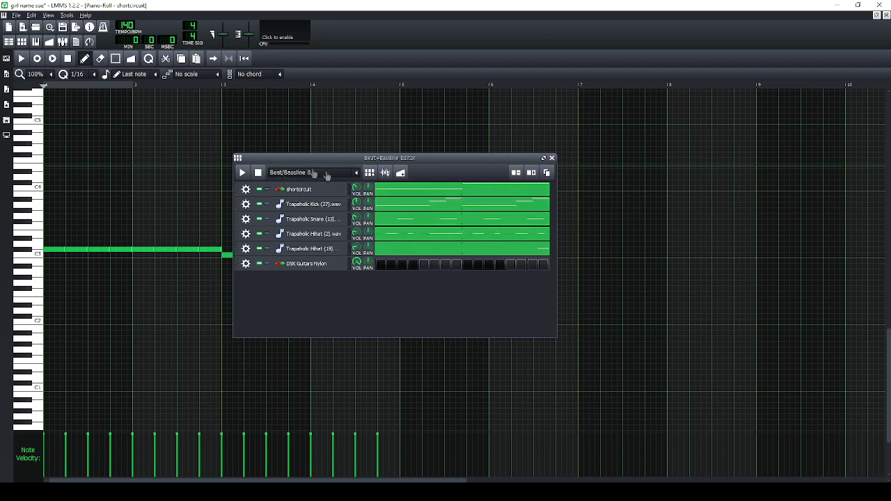
pyautogui.click(9, 41)
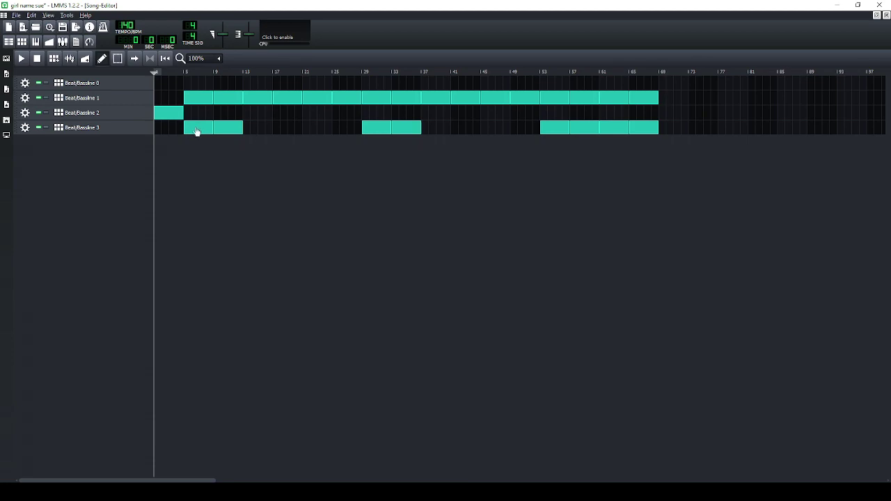
pyautogui.doubleClick(249, 103)
pyautogui.doubleClick(415, 209)
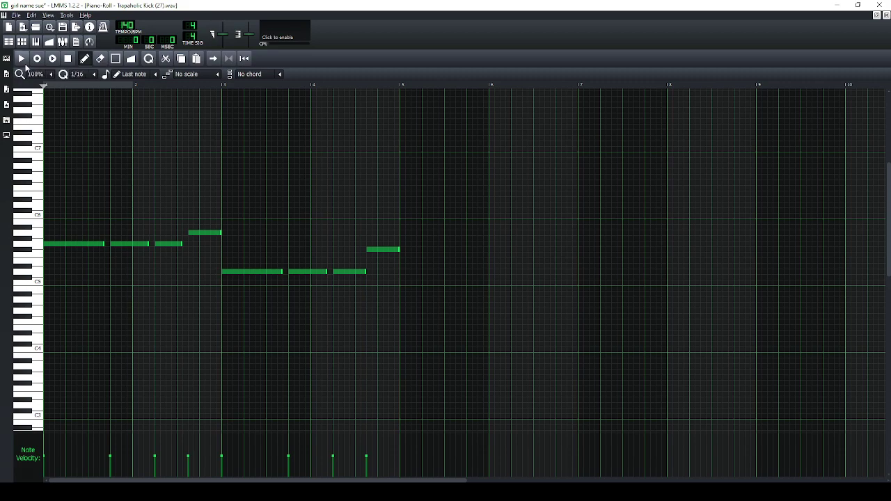
pyautogui.click(22, 60)
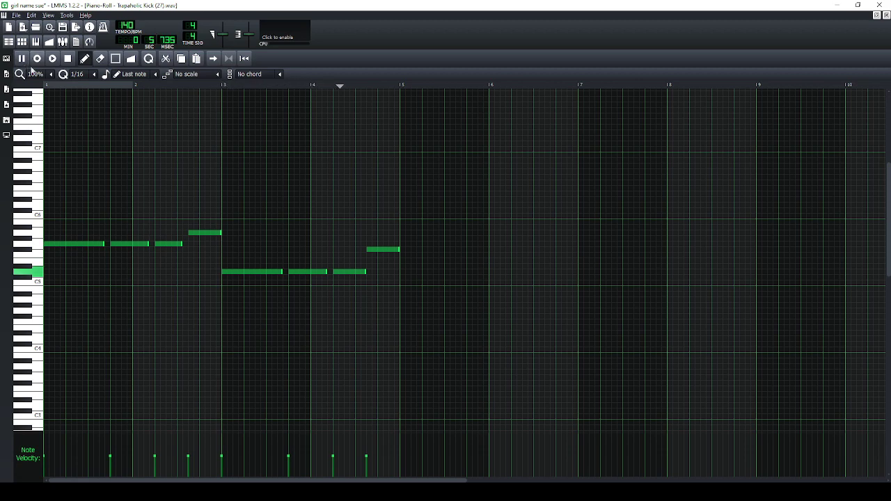
# Stop the kick pattern and bring the Beat/Bassline 1 editor back over the piano roll.
pyautogui.click(66, 60)
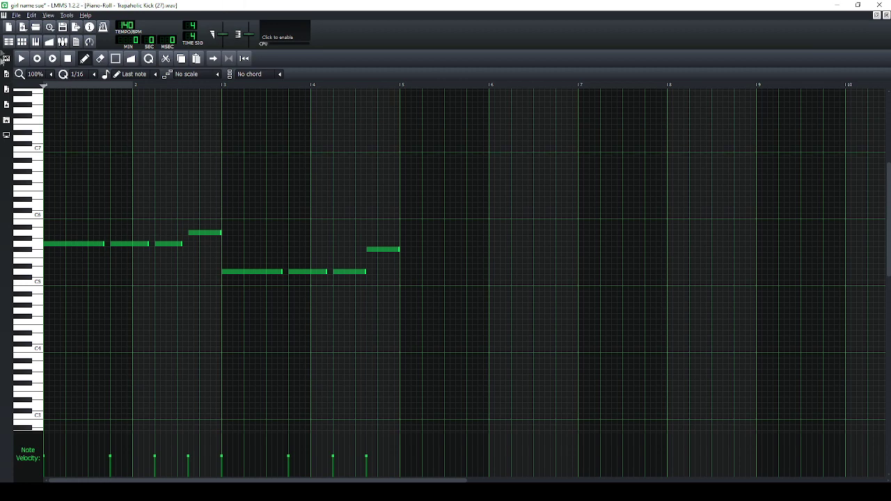
pyautogui.click(22, 43)
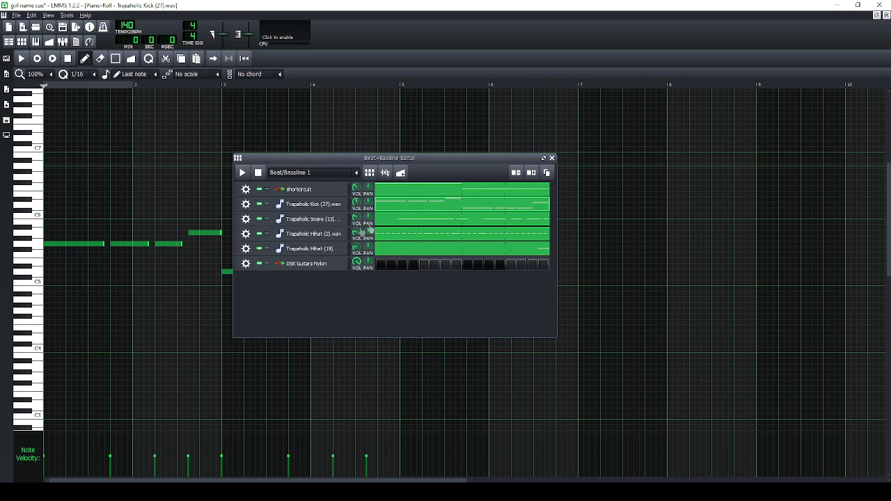
# Test soloing the kick and shortcircuit rows, then play the beat with snare, both hihats and DSK Guitars Nylon muted.
pyautogui.click(267, 204)
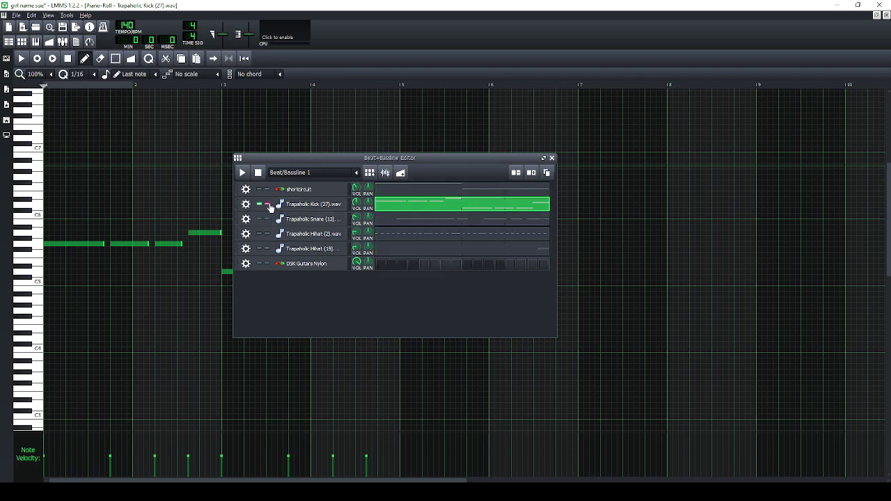
pyautogui.click(267, 189)
pyautogui.click(267, 204)
pyautogui.click(267, 204)
pyautogui.click(260, 220)
pyautogui.click(260, 234)
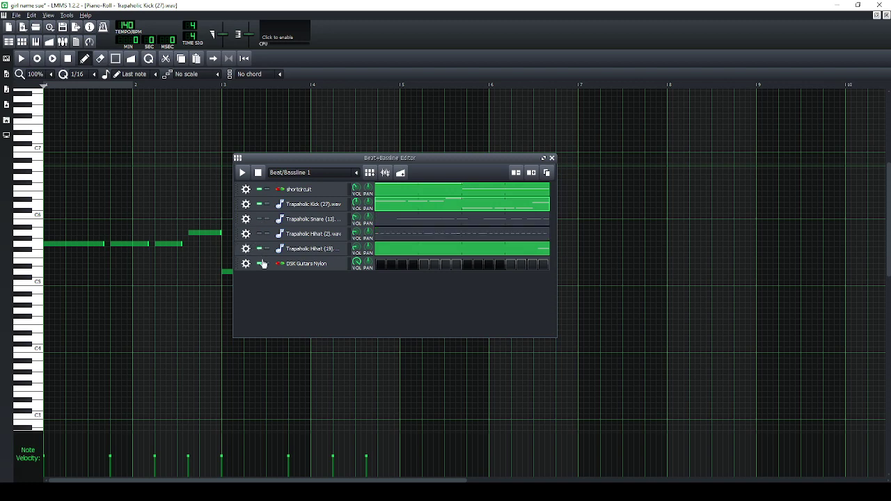
pyautogui.click(260, 249)
pyautogui.click(260, 264)
pyautogui.click(242, 173)
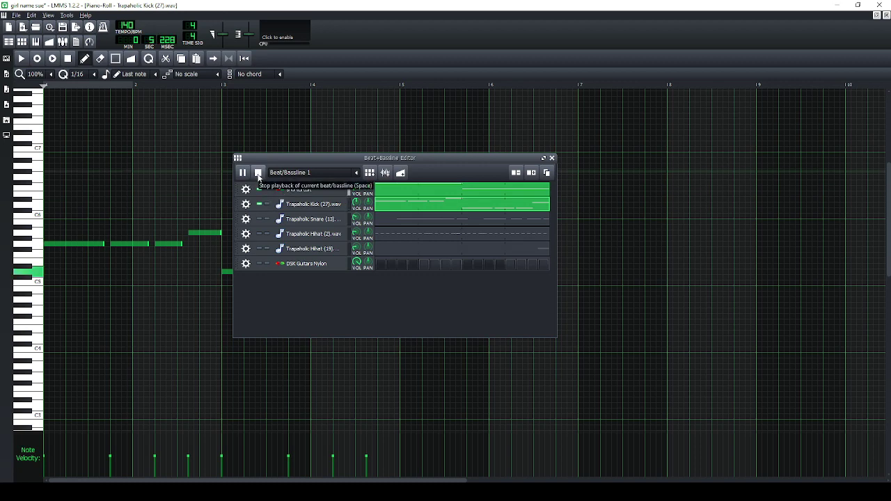
pyautogui.click(258, 173)
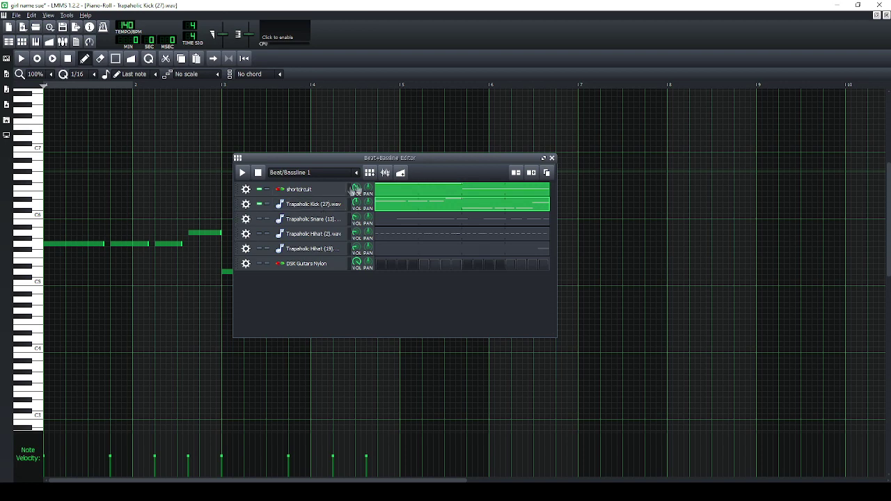
# Unmute the snare, both hihats and DSK Guitars Nylon during playback, then switch to the Song Editor with F5.
pyautogui.click(260, 219)
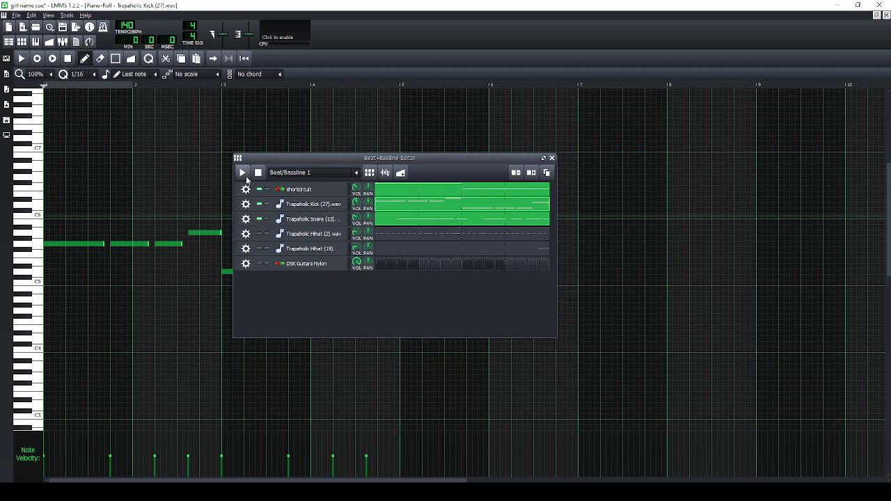
pyautogui.click(245, 175)
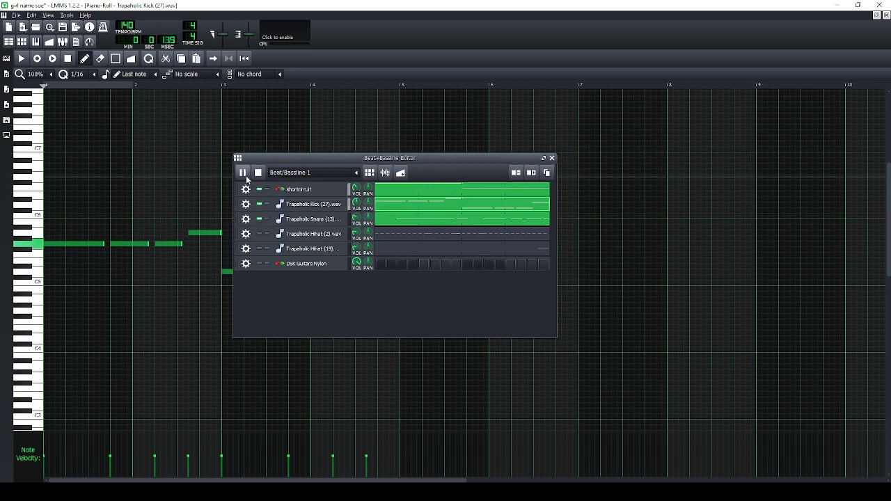
pyautogui.click(259, 235)
pyautogui.click(260, 250)
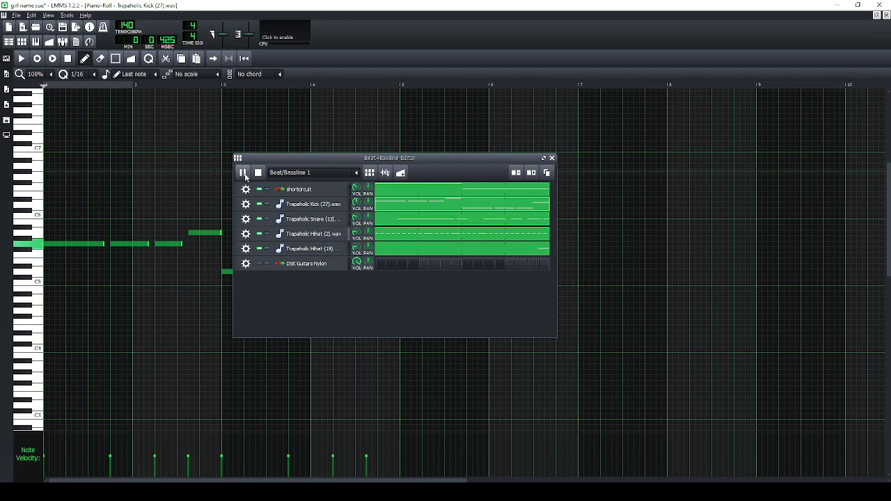
pyautogui.click(260, 264)
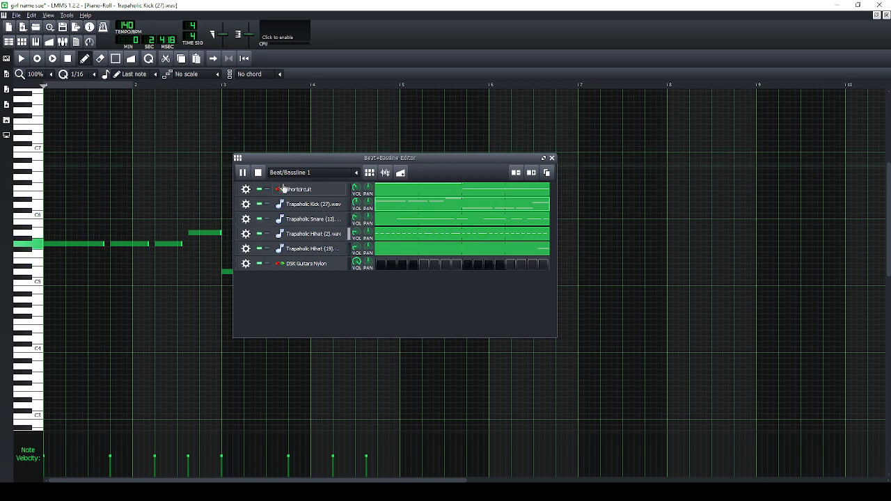
pyautogui.press('F5')
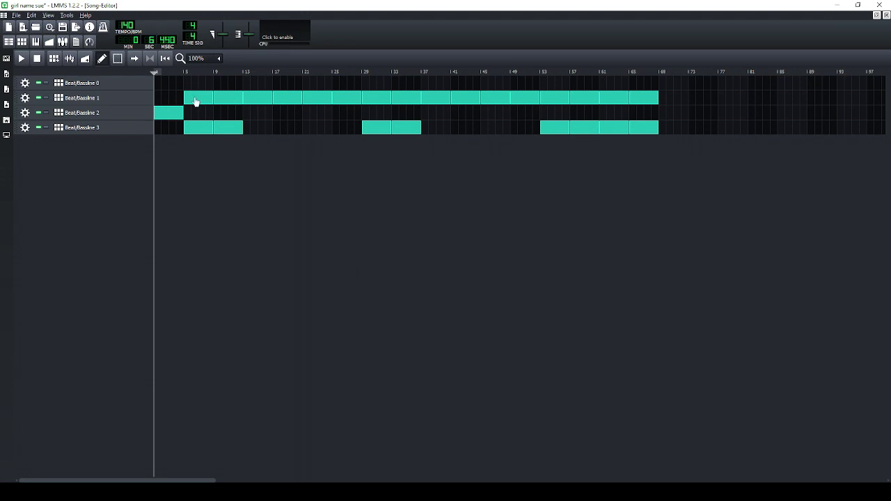
# Stop the beat playback, glance at Beat/Bassline 1, then open Beat/Bassline 3 with its DSK Guitars Nylon part.
pyautogui.click(23, 43)
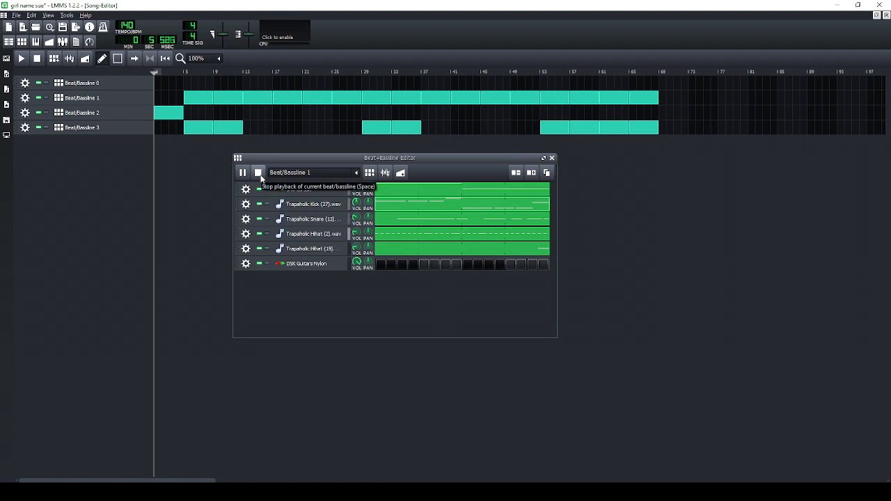
pyautogui.click(259, 176)
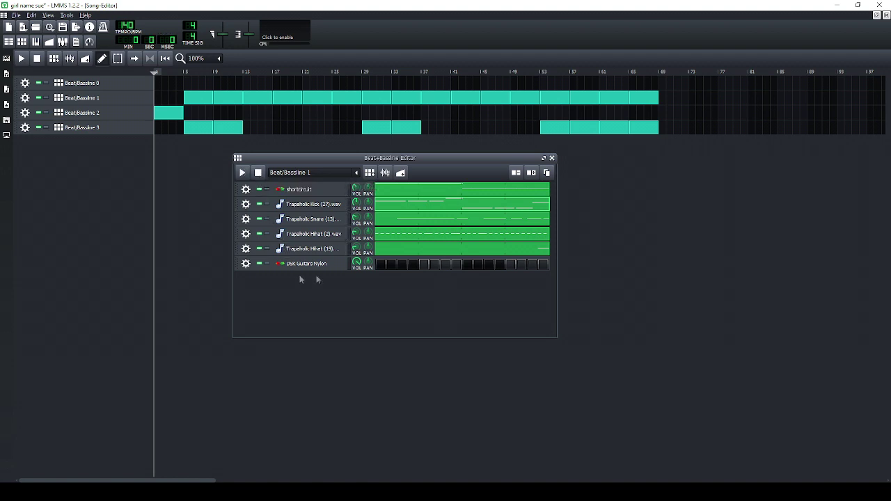
pyautogui.click(551, 157)
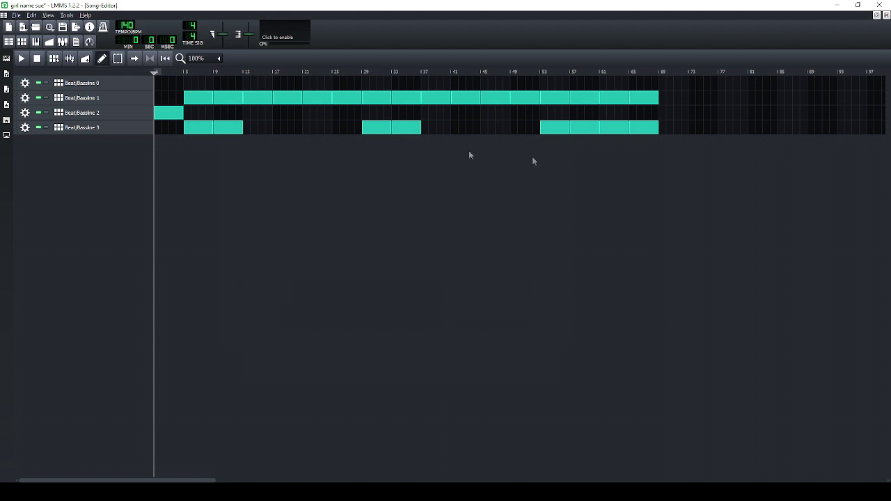
pyautogui.doubleClick(199, 104)
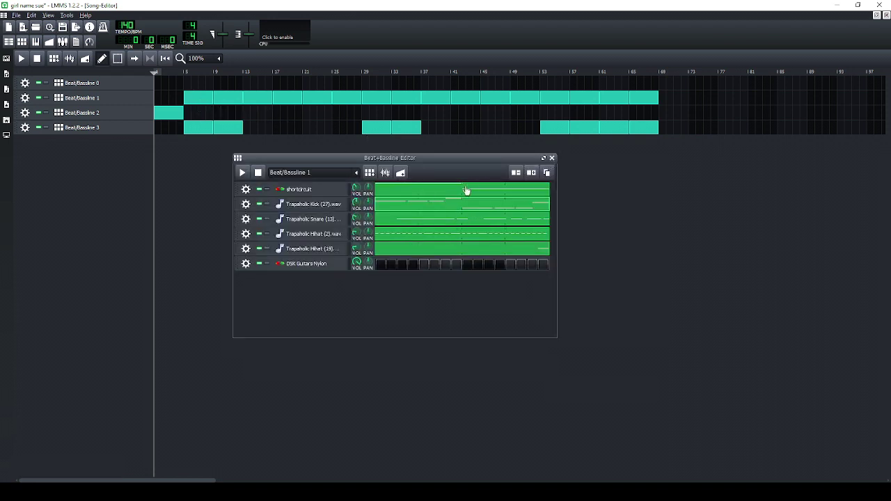
pyautogui.click(551, 158)
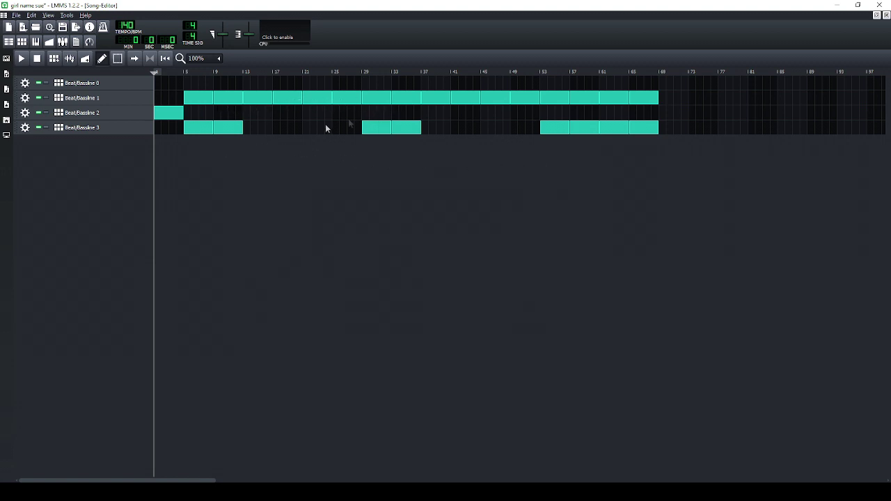
pyautogui.doubleClick(204, 129)
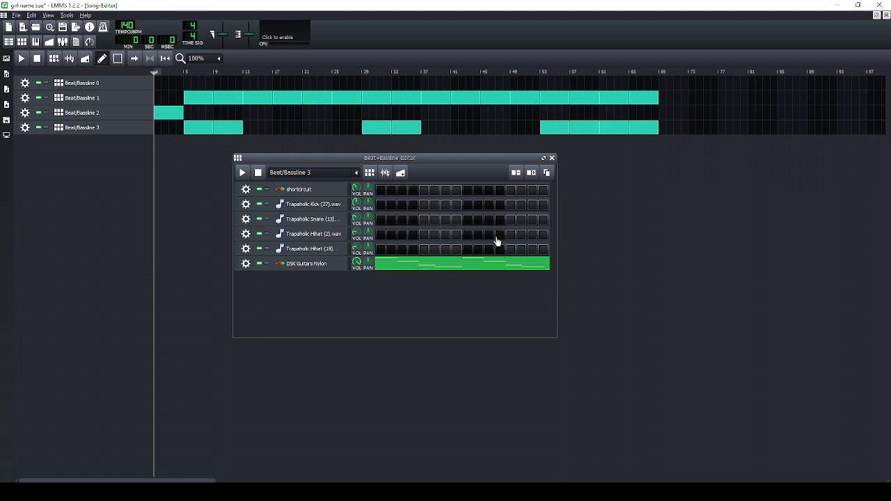
# Open the DSK Guitars Nylon track's VeSTige instrument window from the Beat/Bassline 3 editor.
pyautogui.click(310, 264)
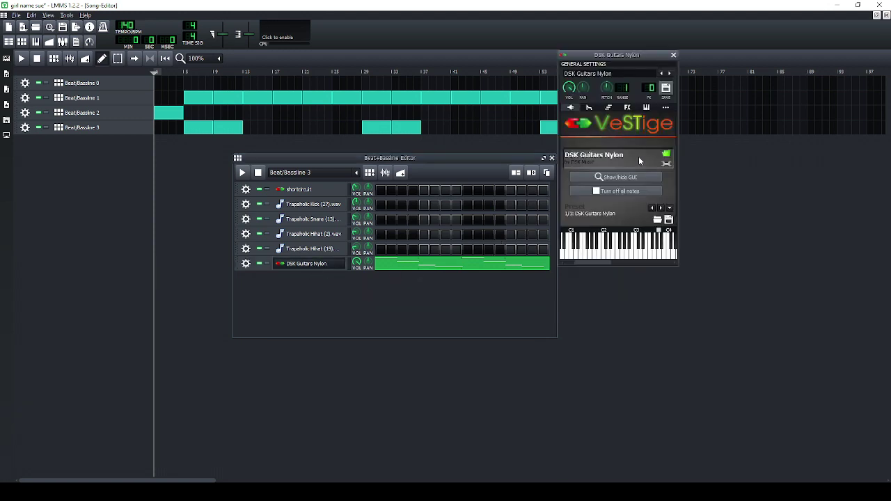
# Dismiss the empty Open VST-plugin dialog and show the DSK Guitars Nylon interface, moved to the left.
pyautogui.click(666, 158)
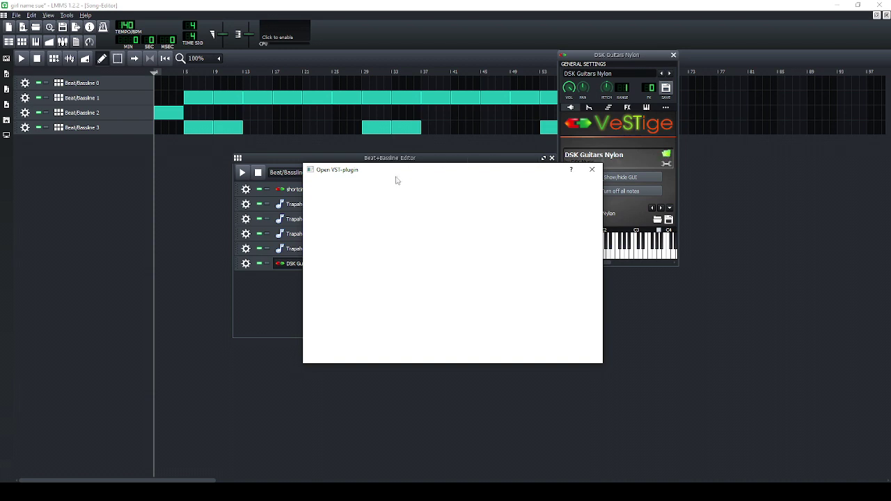
pyautogui.click(592, 169)
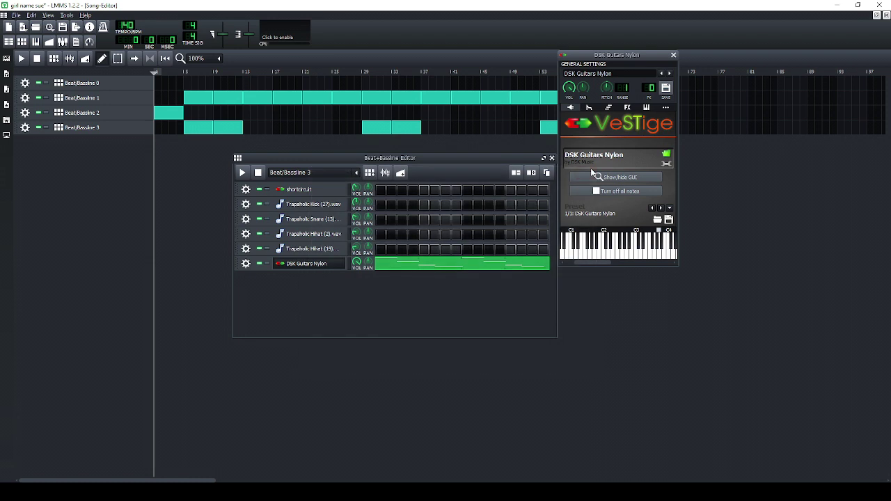
pyautogui.click(623, 177)
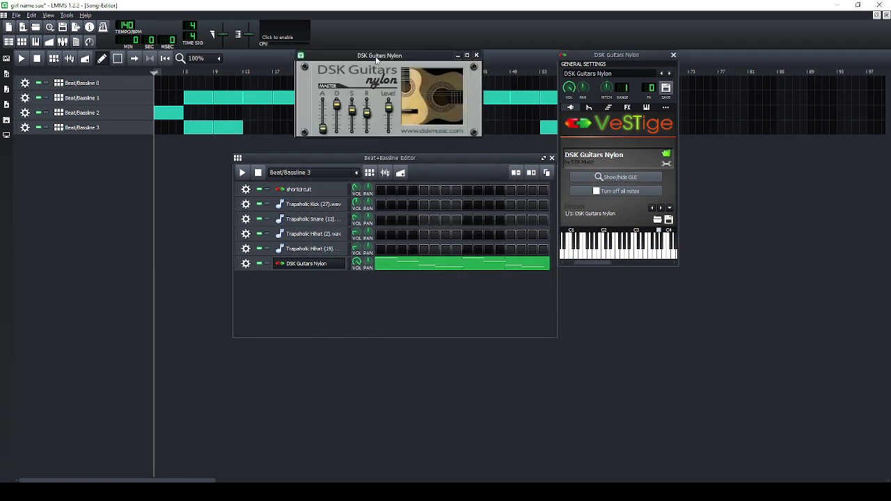
pyautogui.moveTo(379, 61); pyautogui.dragTo(127, 210)
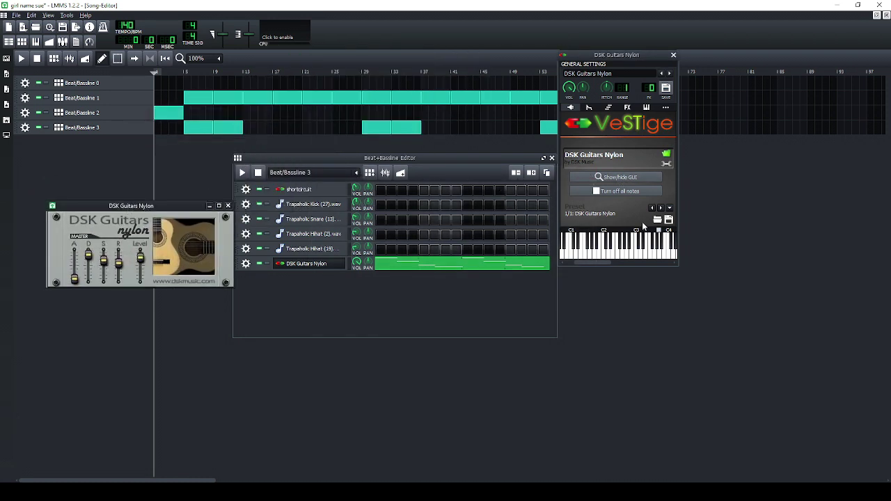
# Audition about ten guitar notes on the VeSTige keyboard, then open the DSK Guitars Nylon pattern in the piano roll.
pyautogui.click(606, 253)
pyautogui.click(615, 254)
pyautogui.click(624, 255)
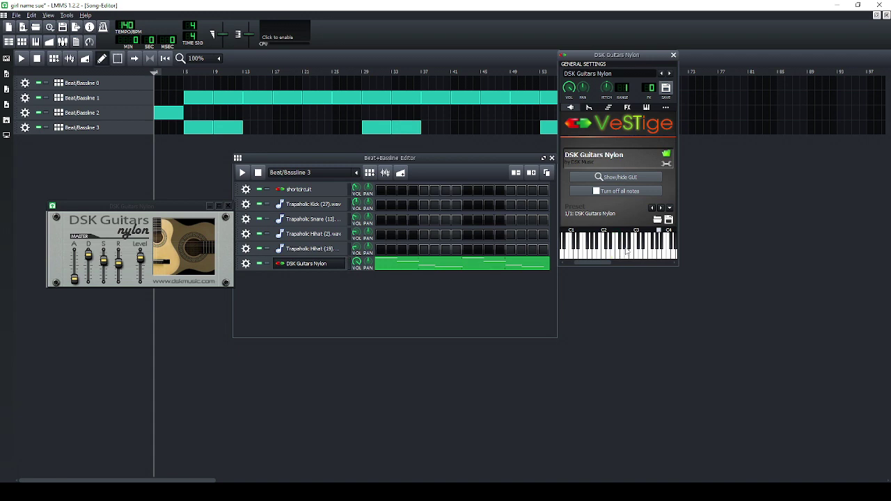
pyautogui.click(629, 256)
pyautogui.click(634, 258)
pyautogui.click(652, 255)
pyautogui.click(624, 255)
pyautogui.click(665, 253)
pyautogui.click(656, 245)
pyautogui.click(651, 248)
pyautogui.doubleClick(412, 269)
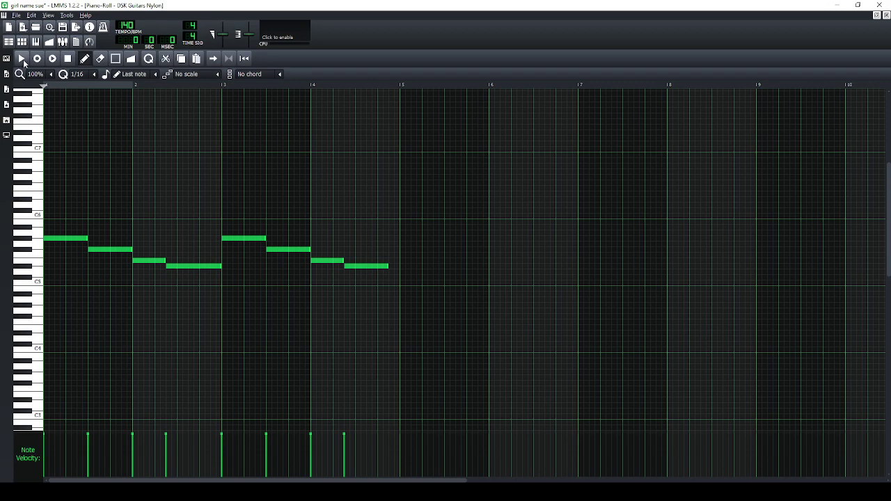
# Play the eight-note DSK Guitars Nylon counter melody twice, then return to the Song Editor.
pyautogui.click(22, 59)
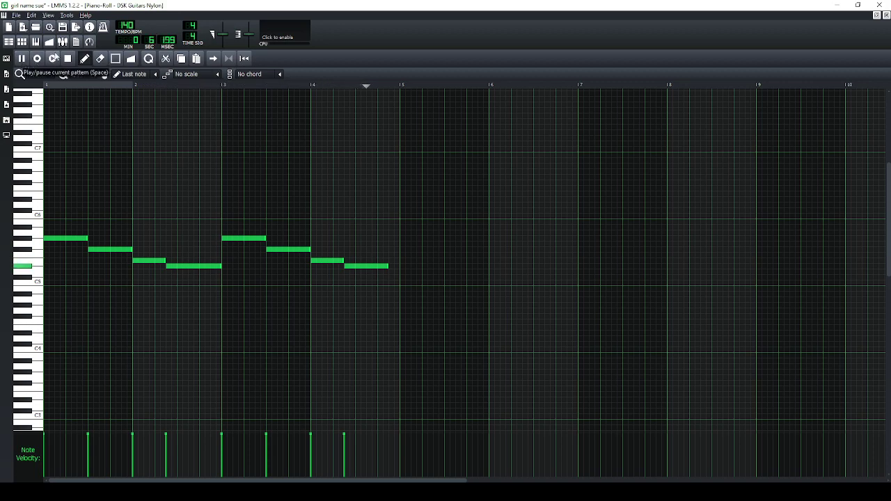
pyautogui.click(65, 59)
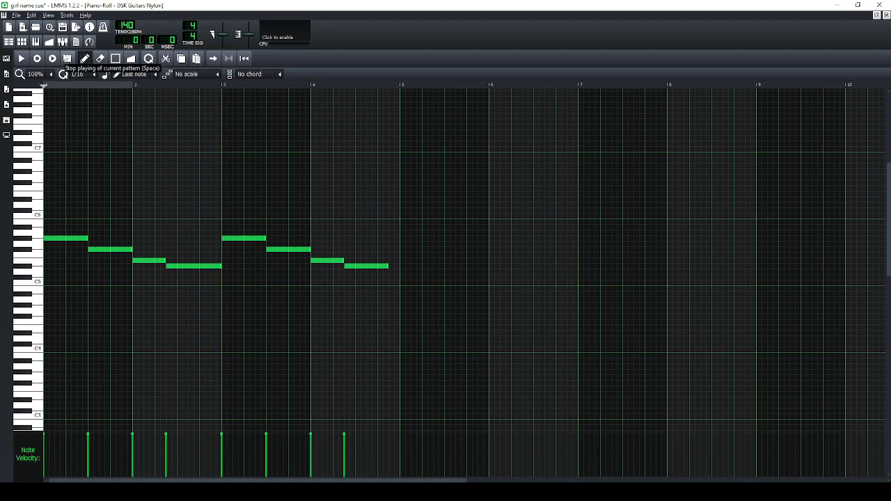
pyautogui.click(21, 61)
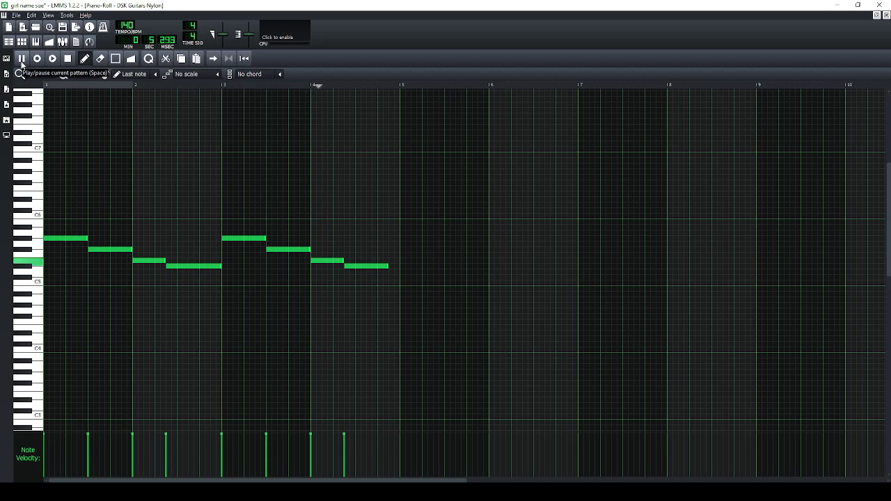
pyautogui.click(68, 60)
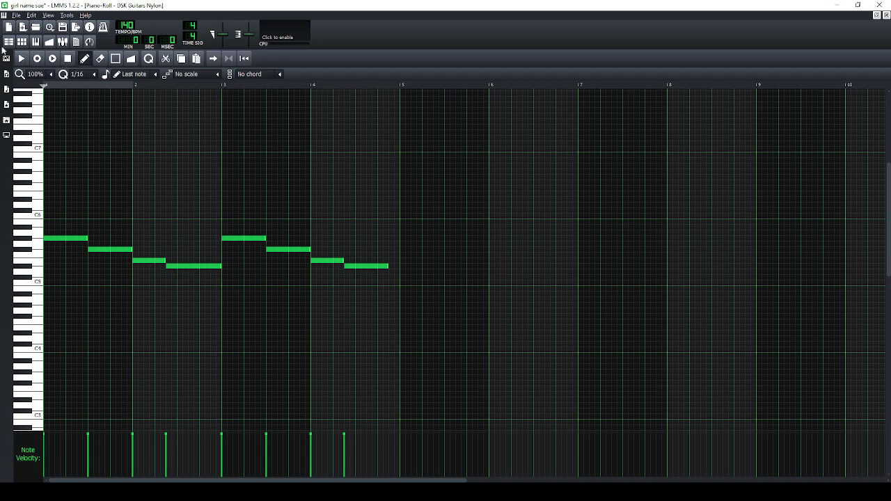
pyautogui.click(8, 41)
# Play the song arrangement from around bar 29, then stop playback.
pyautogui.click(362, 71)
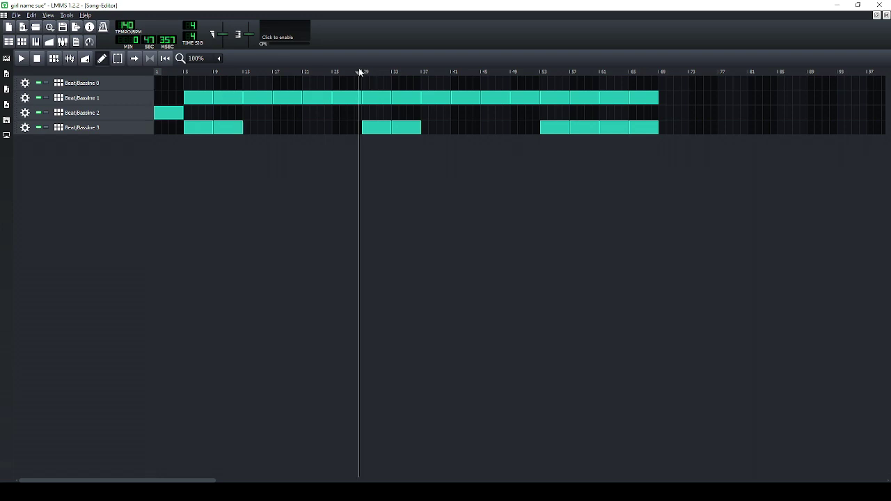
pyautogui.press('space')
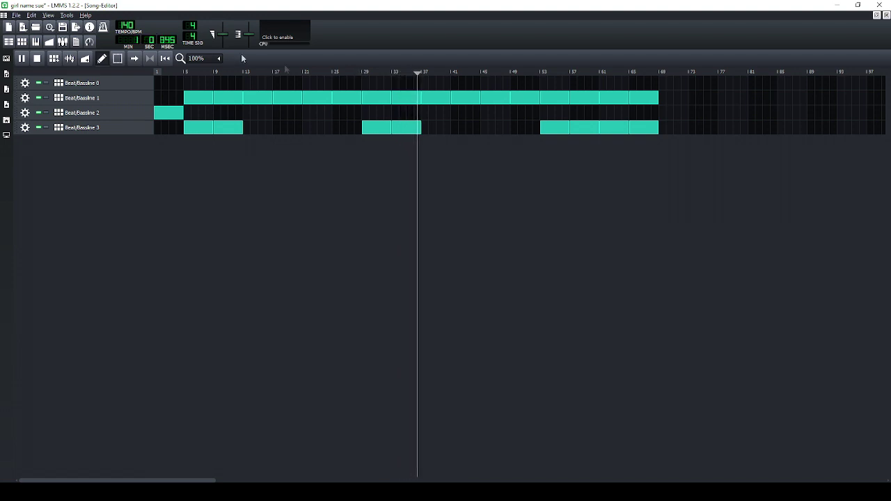
pyautogui.click(41, 60)
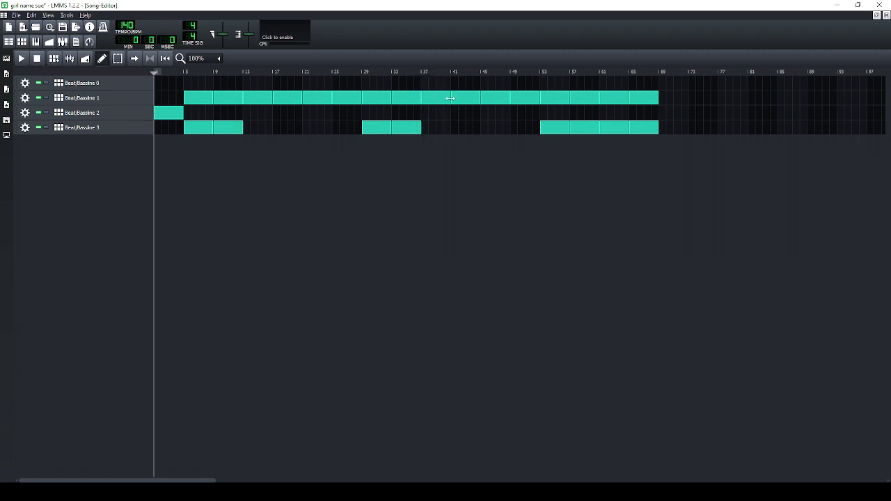
# Shorten a Beat/Bassline 1 clip to hear the gap, then stretch it back to full length.
pyautogui.moveTo(450, 99); pyautogui.dragTo(434, 72)
pyautogui.press('space')
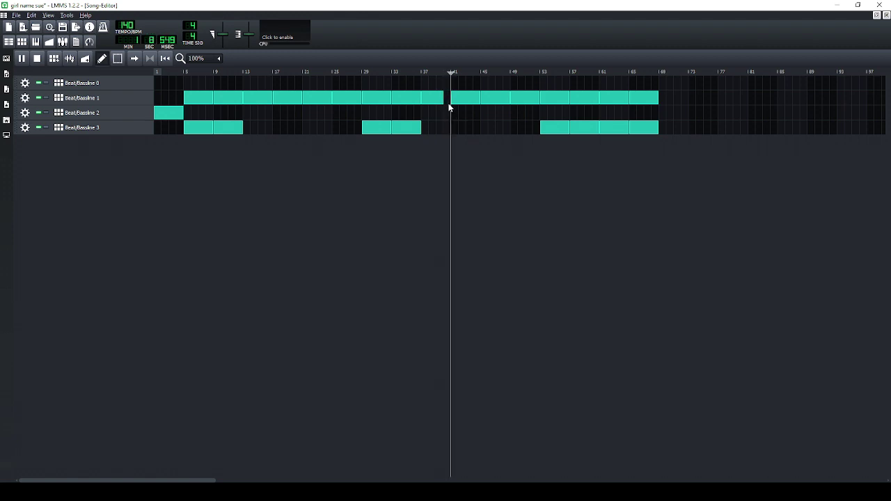
pyautogui.press('space')
pyautogui.moveTo(443, 101); pyautogui.dragTo(452, 102)
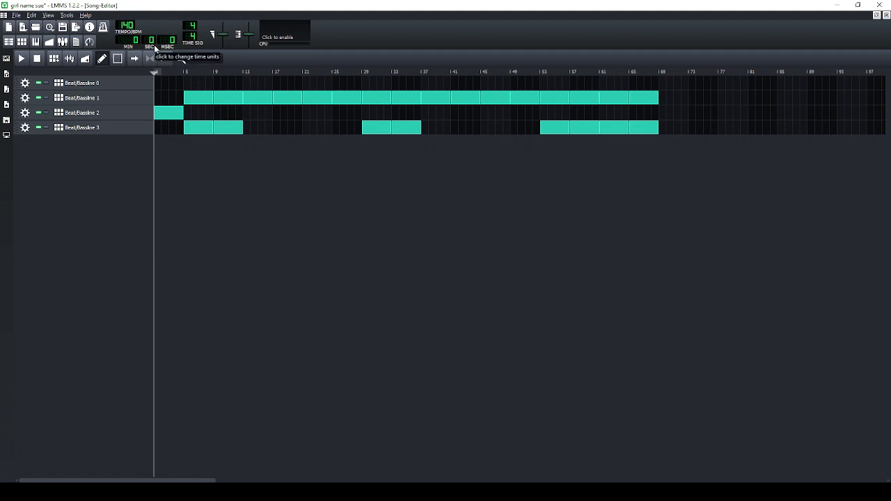
pyautogui.doubleClick(160, 114)
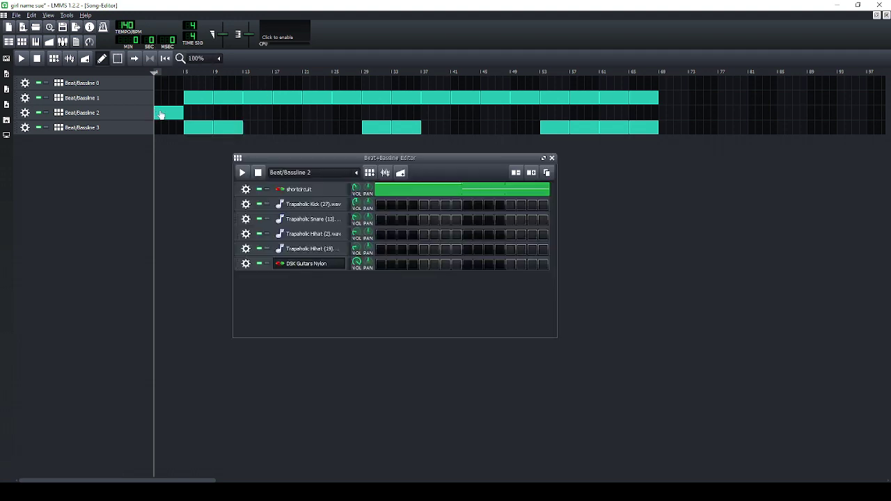
pyautogui.click(242, 172)
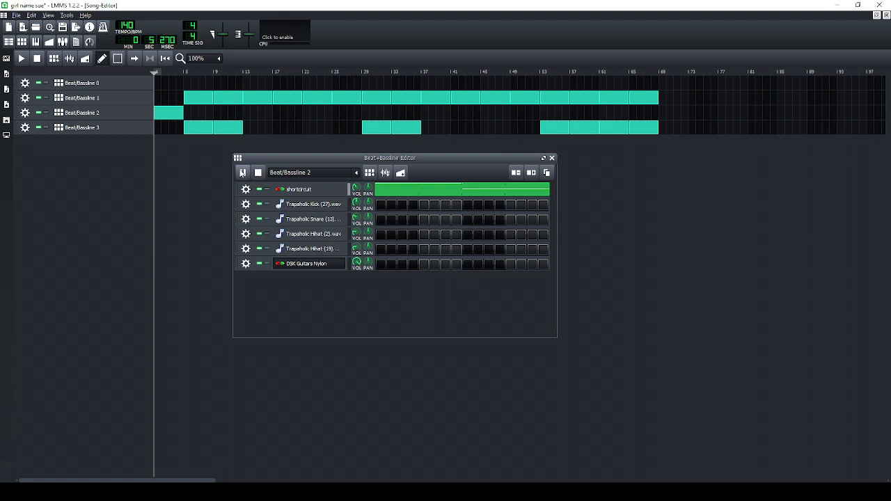
pyautogui.click(257, 174)
pyautogui.click(552, 158)
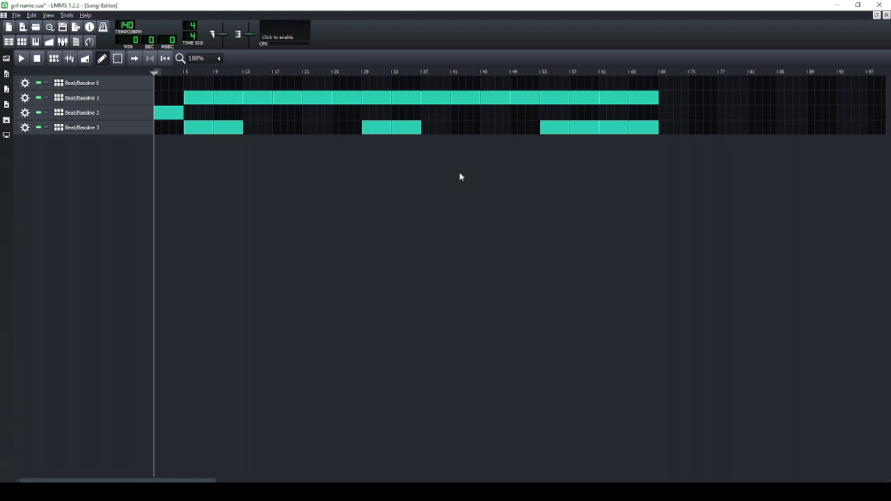